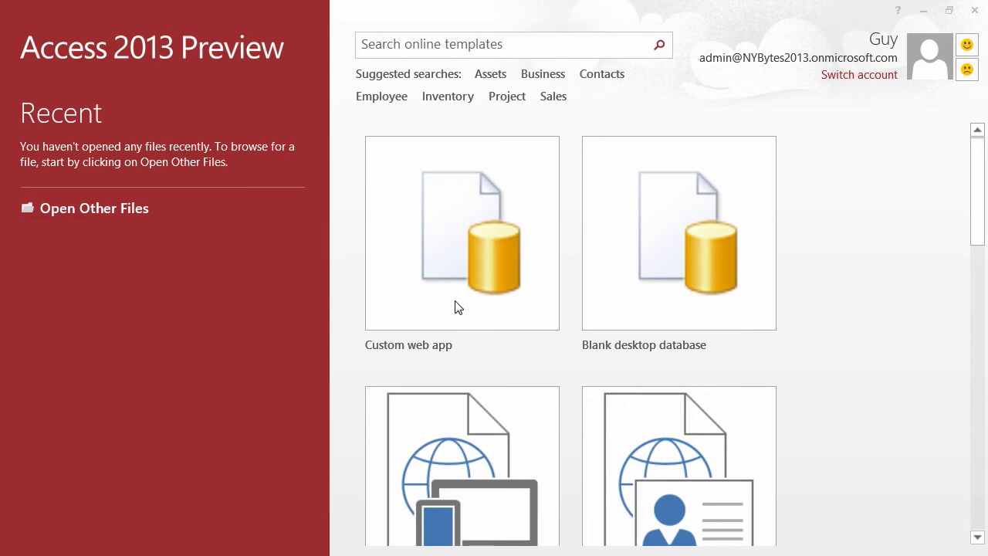
- Name the new custom web app 'Training' and store it on the NY Bytes Team Site
click(469, 254)
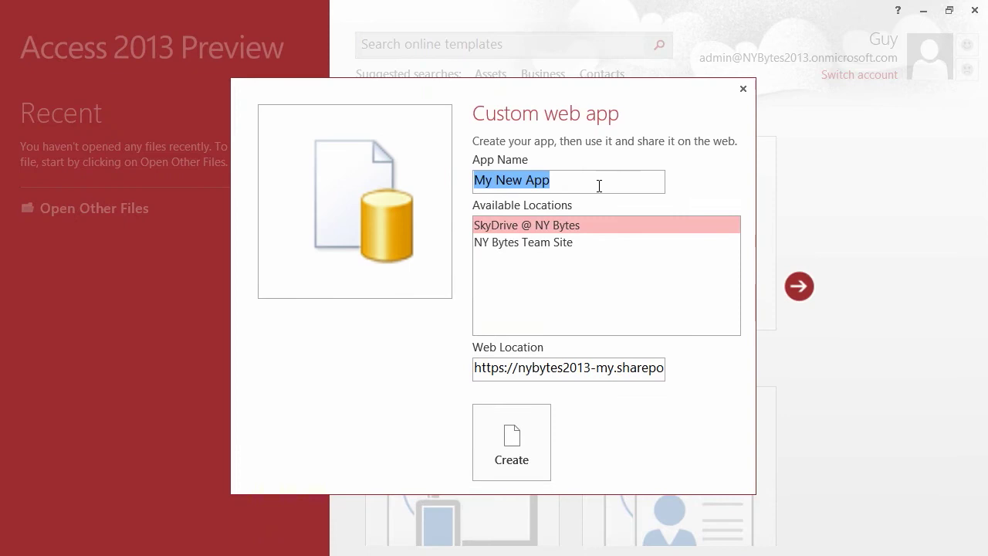
click(599, 185)
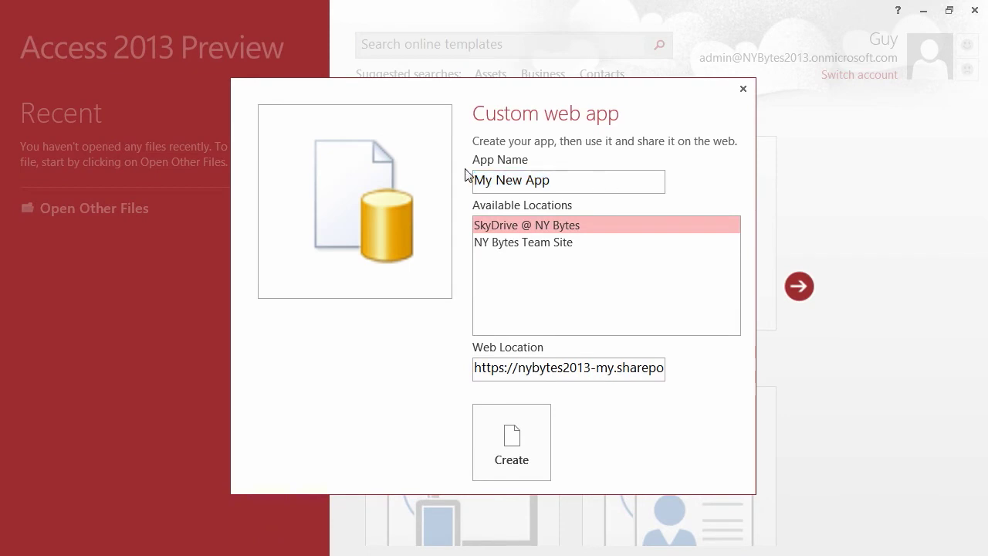
key(BackSpace)
key(BackSpace)
key(BackSpace)
key(BackSpace)
key(BackSpace)
key(BackSpace)
key(BackSpace)
key(BackSpace)
key(BackSpace)
key(BackSpace)
text(Training)
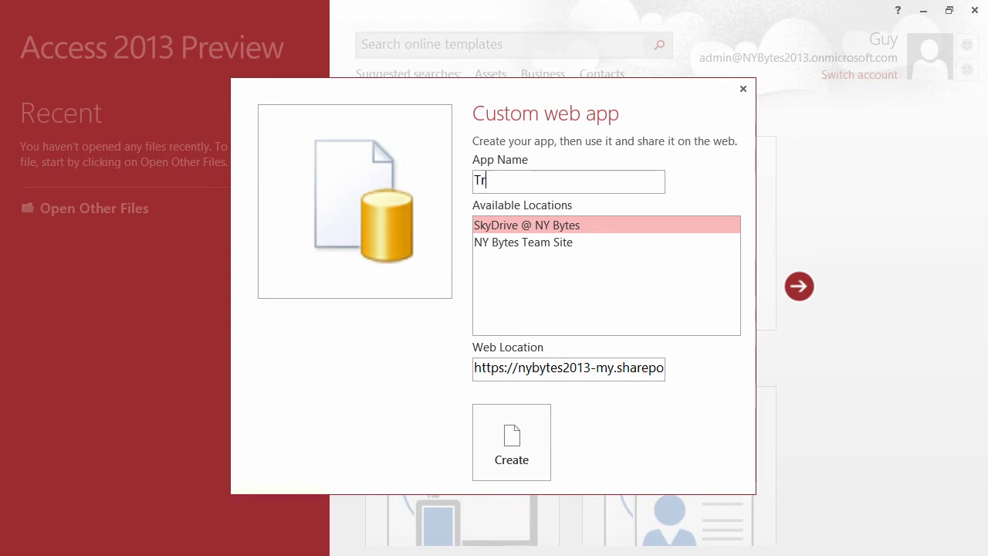
click(525, 244)
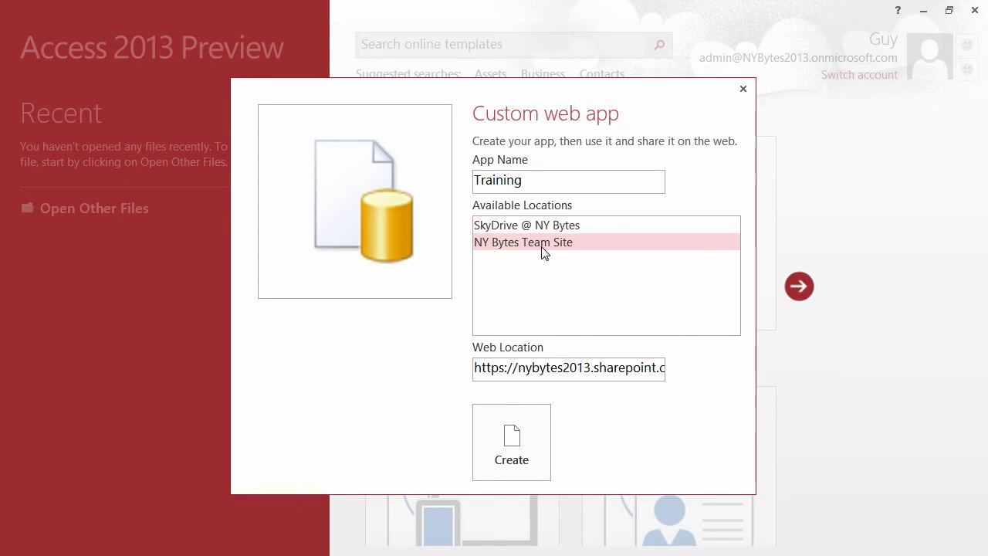
click(590, 369)
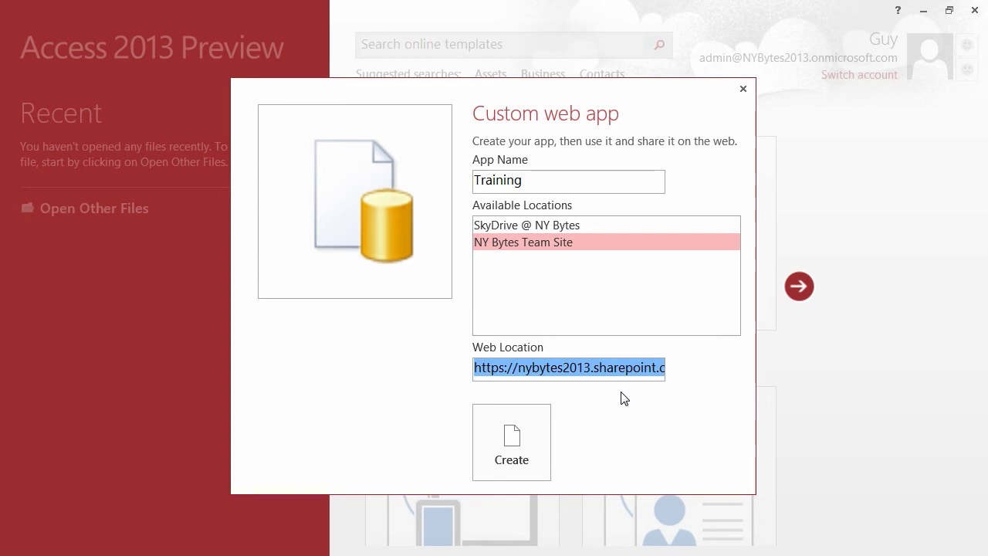
- Create the Training app, signing in to the Office 365 account with its password
click(531, 434)
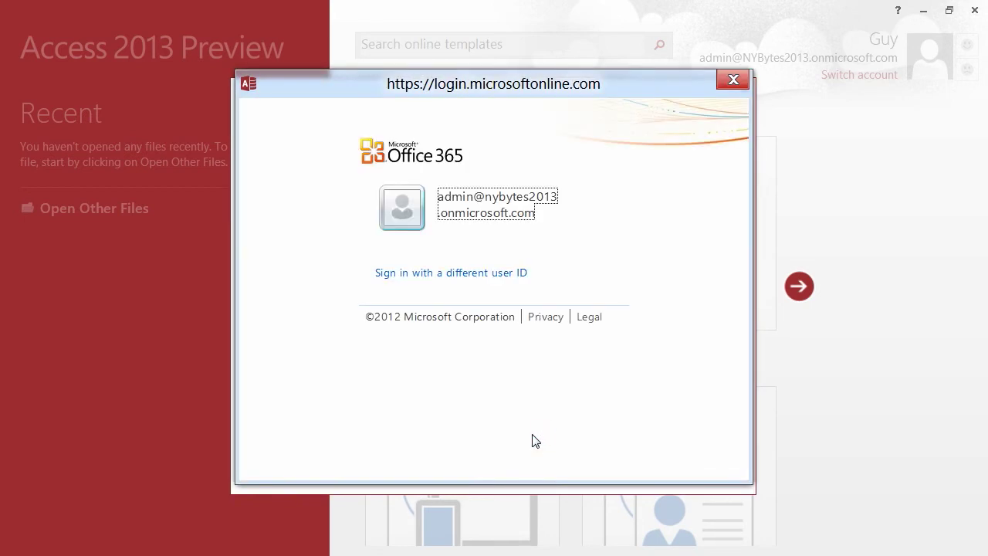
mouse_move(608, 235)
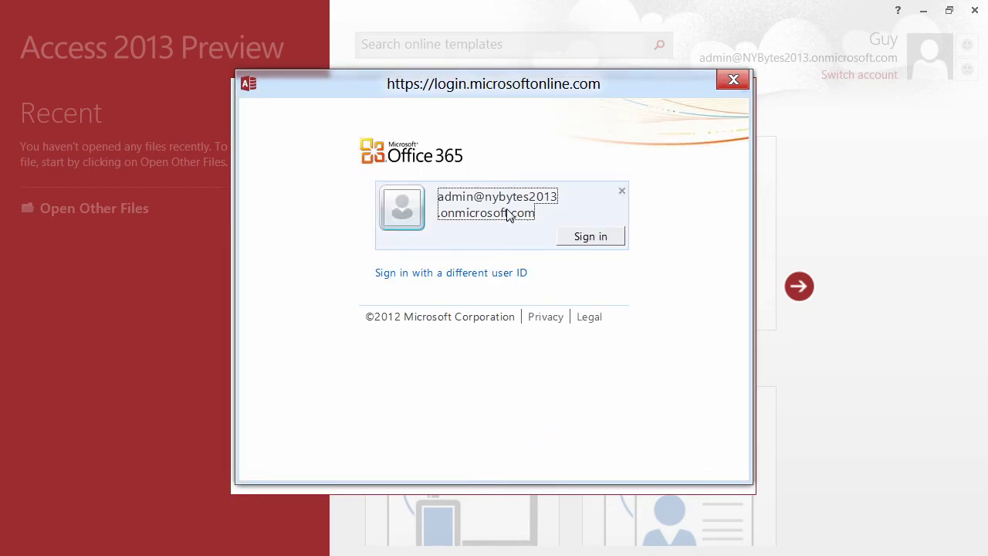
click(588, 240)
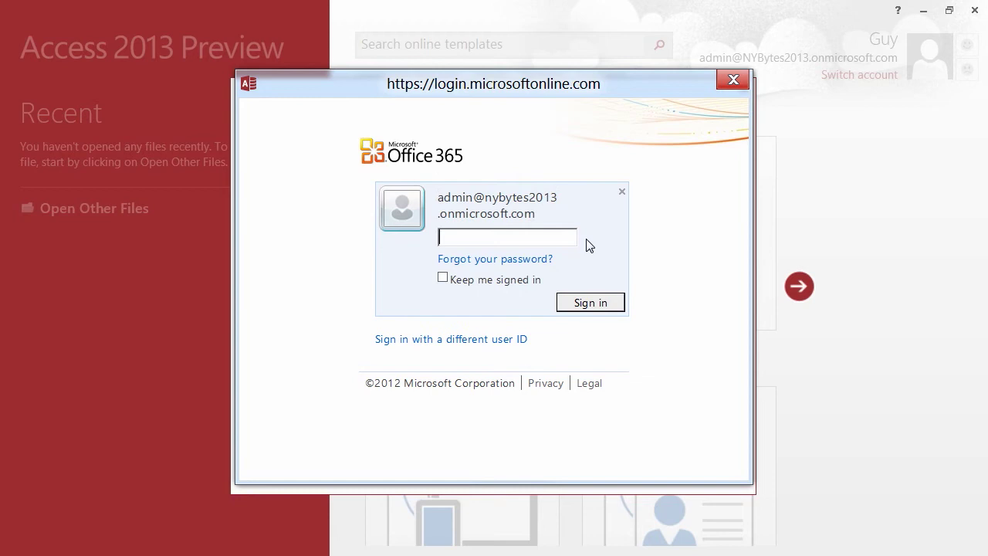
text(••••••••••)
click(589, 308)
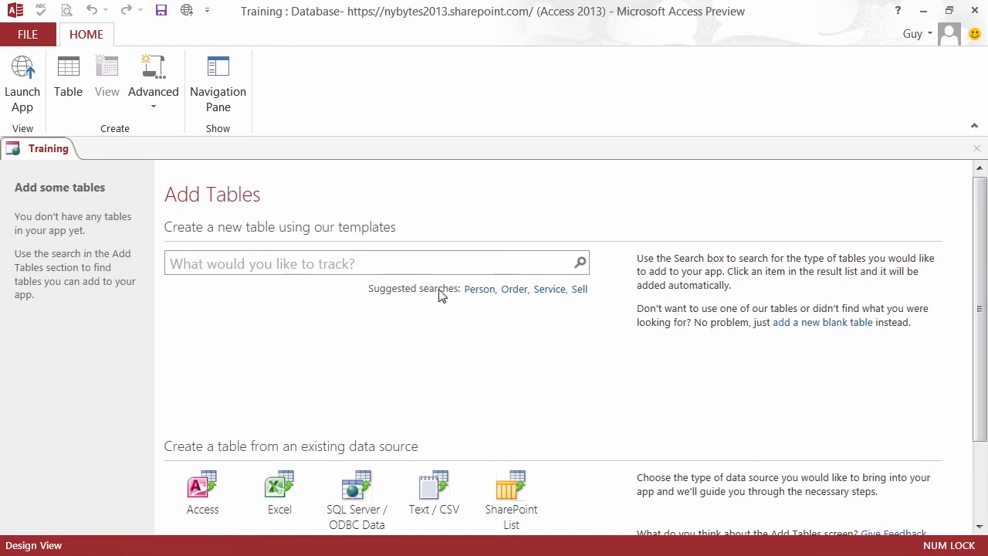
- Search the table templates for Person and add the Clients template
click(480, 289)
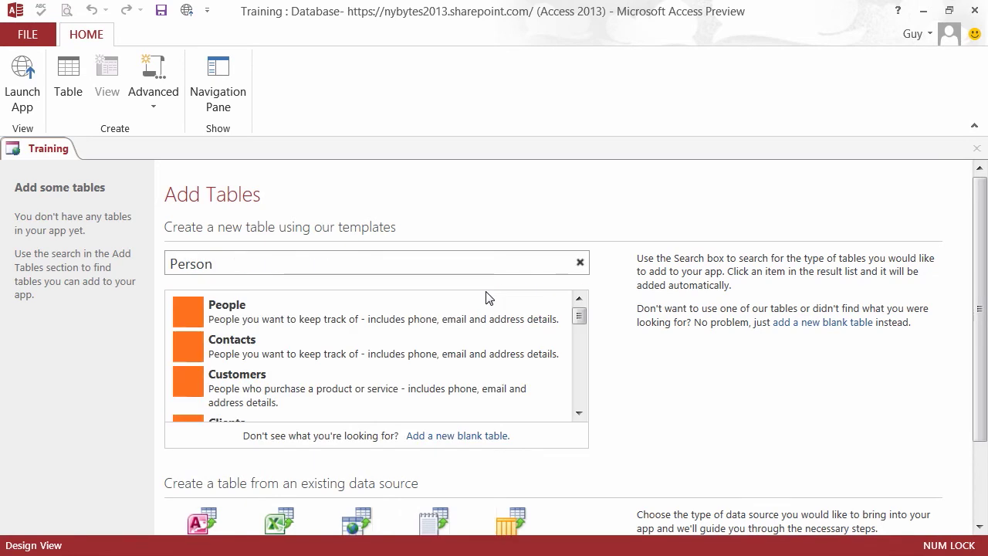
drag(579, 316, 578, 321)
click(236, 395)
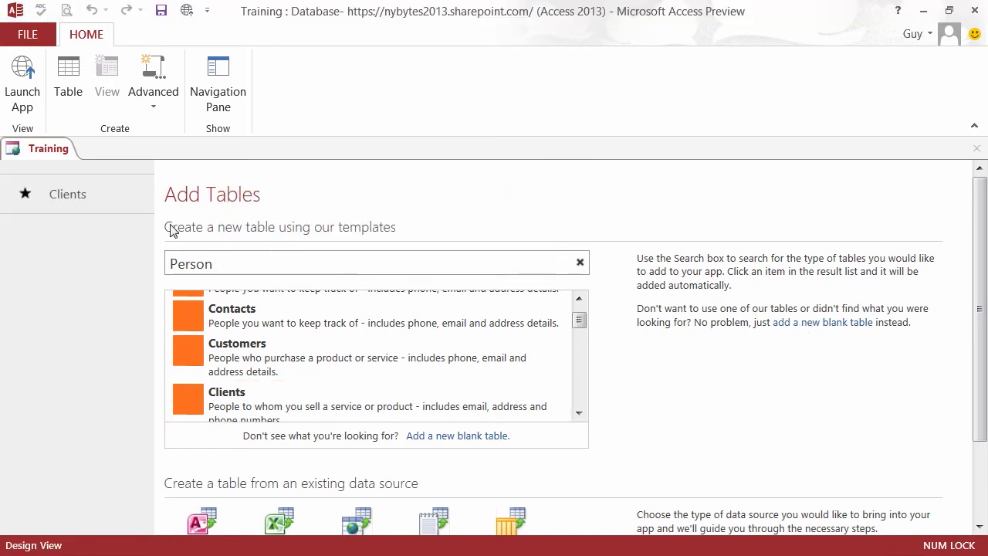
- Open the Clients List view in edit mode and briefly review its available fields
click(65, 201)
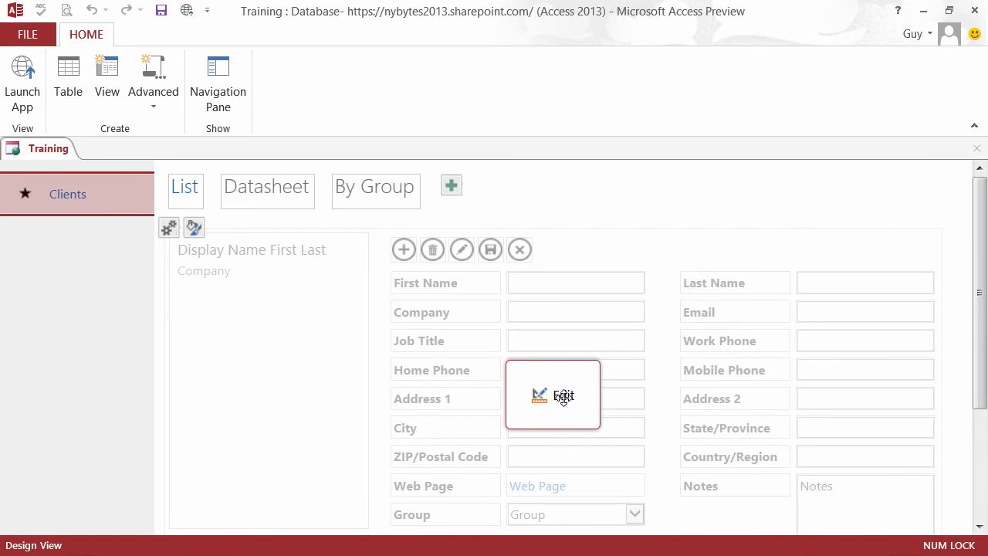
click(563, 396)
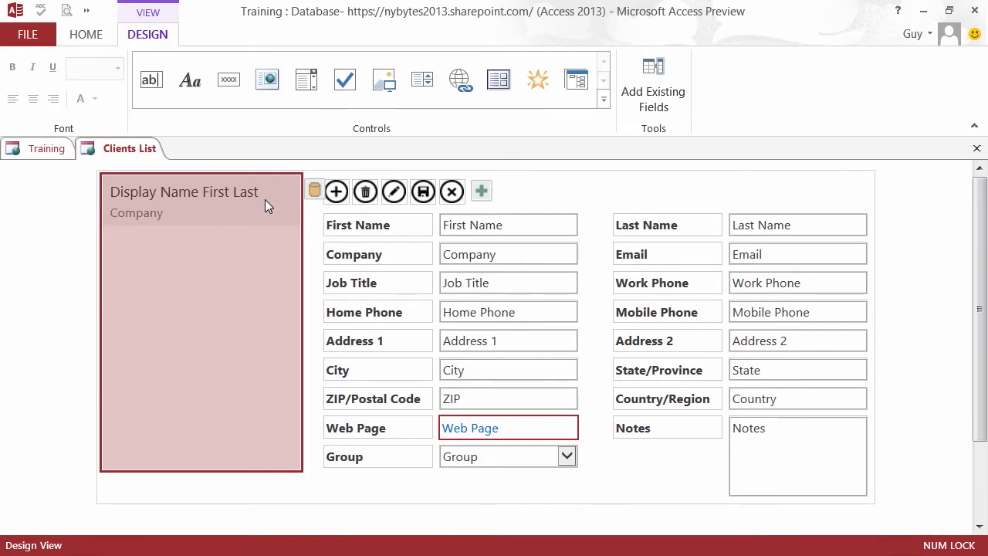
click(648, 104)
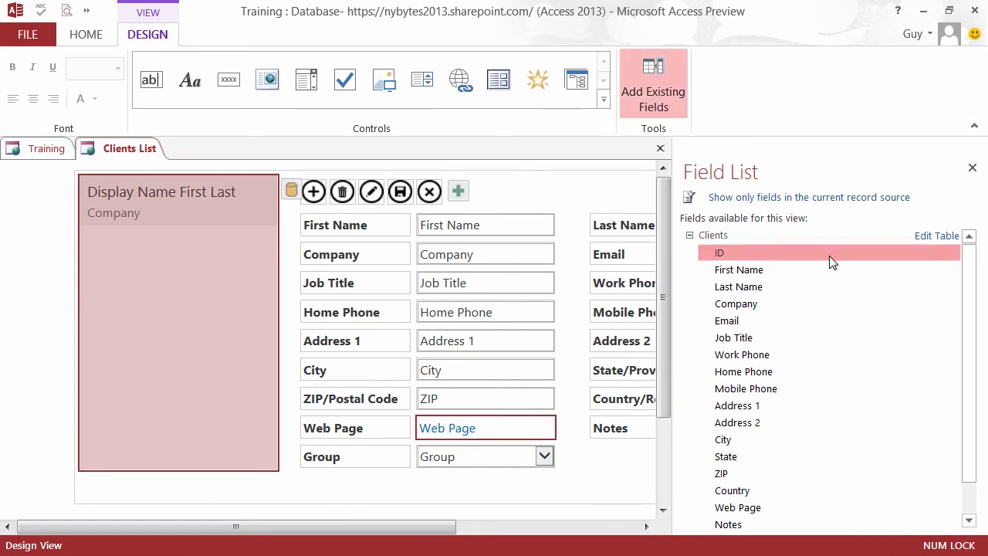
scroll(969, 362, down, 1)
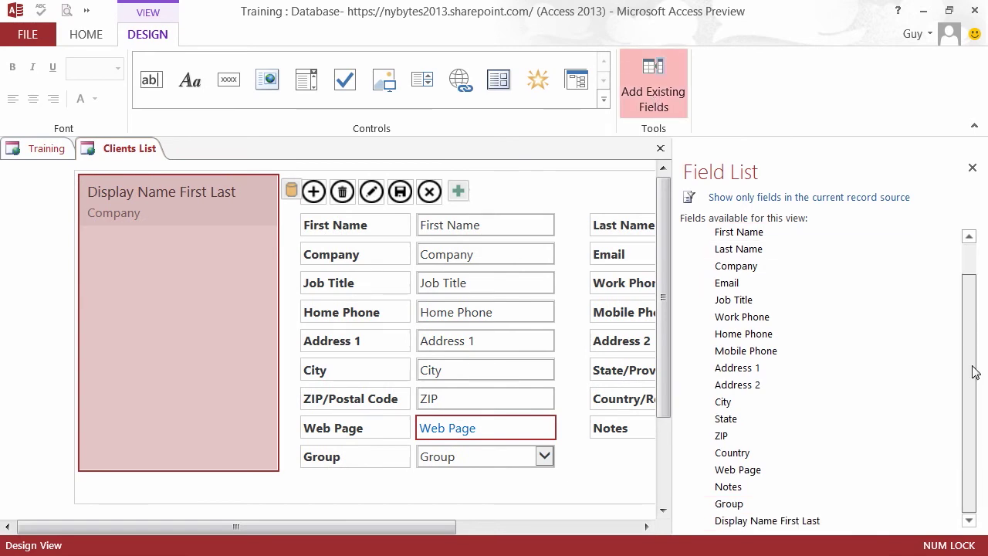
scroll(975, 370, up, 1)
click(659, 90)
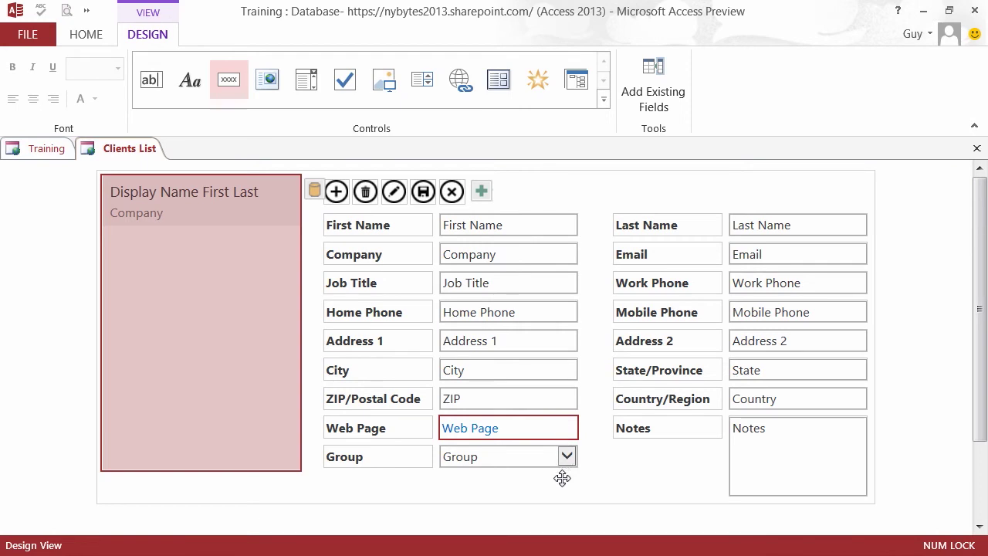
- Move Web Page below Group and Country/Region under ZIP/Postal Code
drag(429, 434, 402, 485)
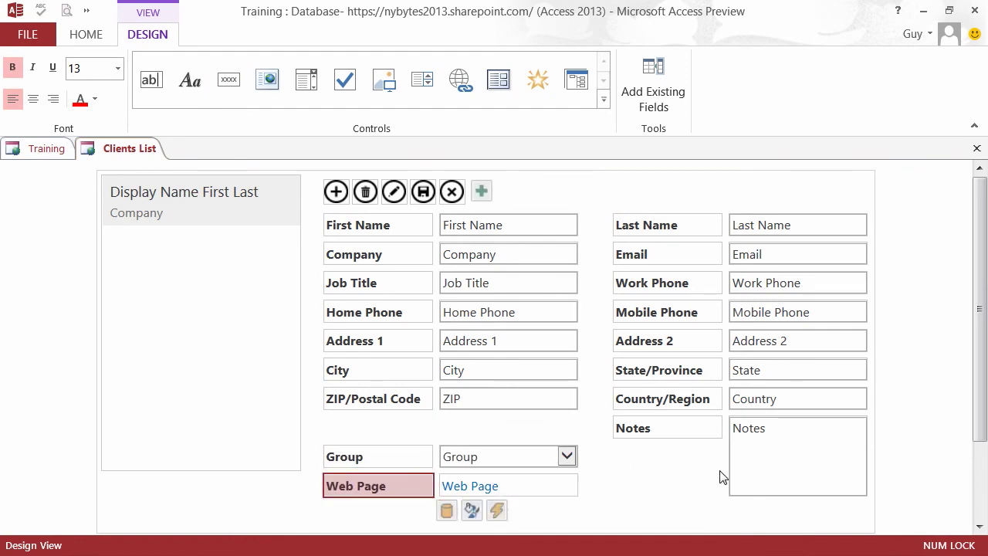
click(774, 402)
shift+click(701, 408)
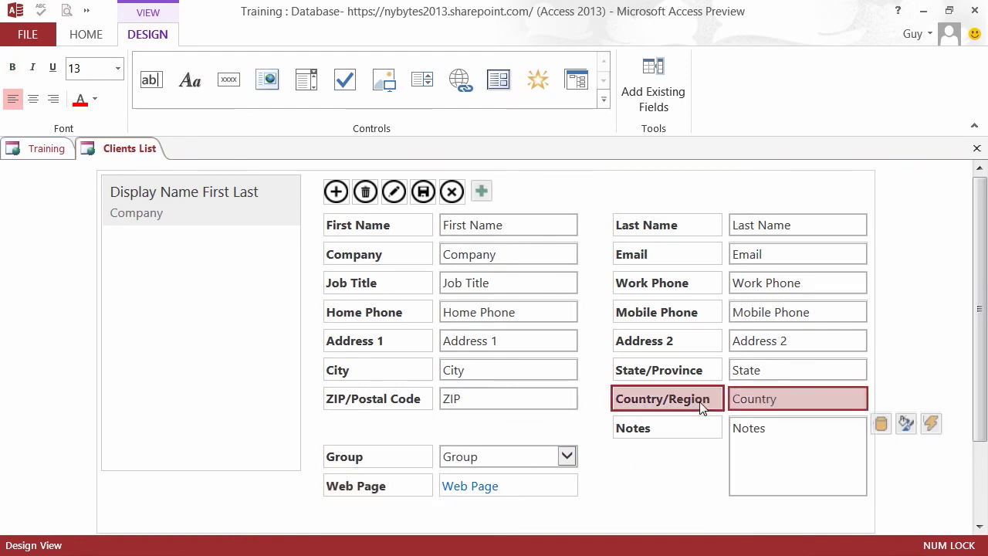
drag(700, 408, 464, 426)
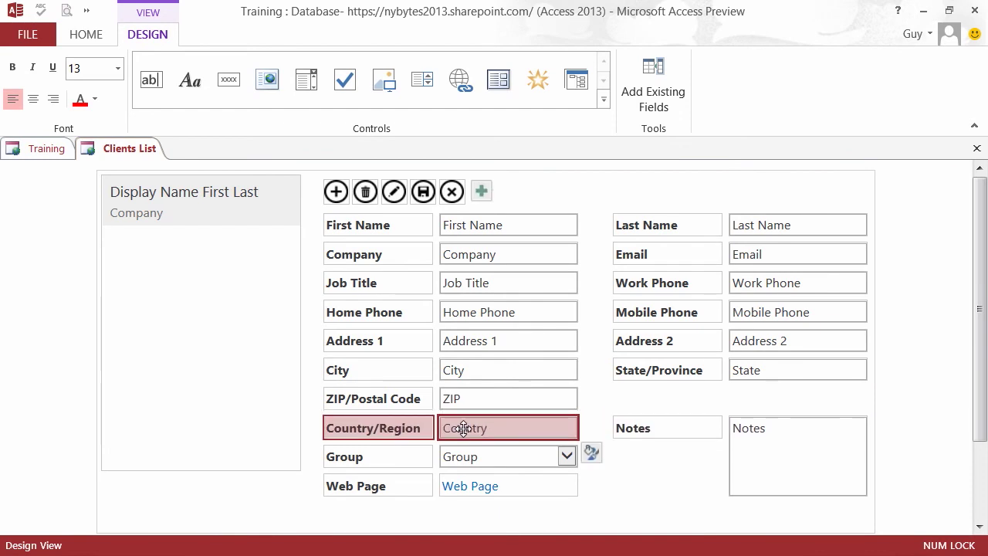
- Move Notes under State/Province, put its box below the label and widen it
click(777, 443)
shift+click(707, 430)
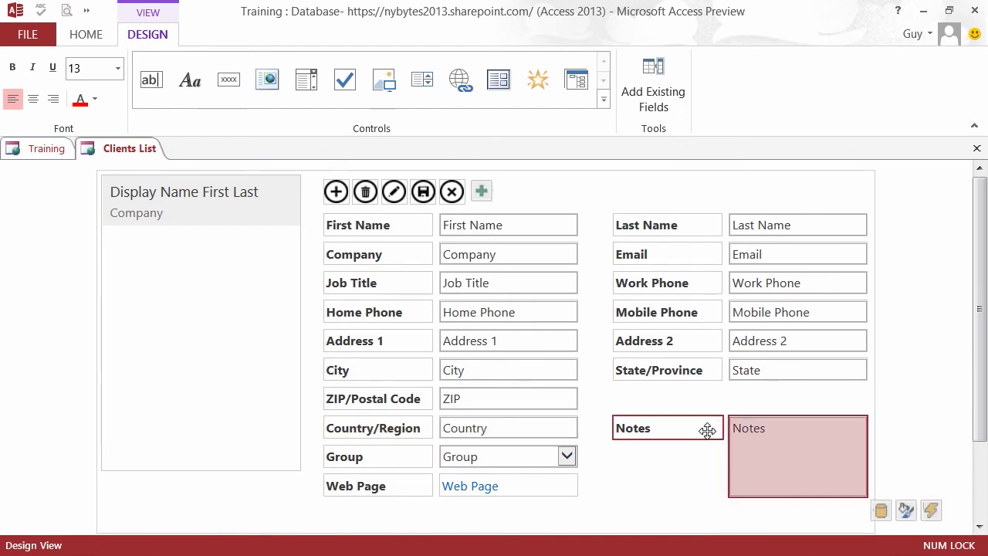
ctrl+click(787, 430)
drag(798, 432, 798, 399)
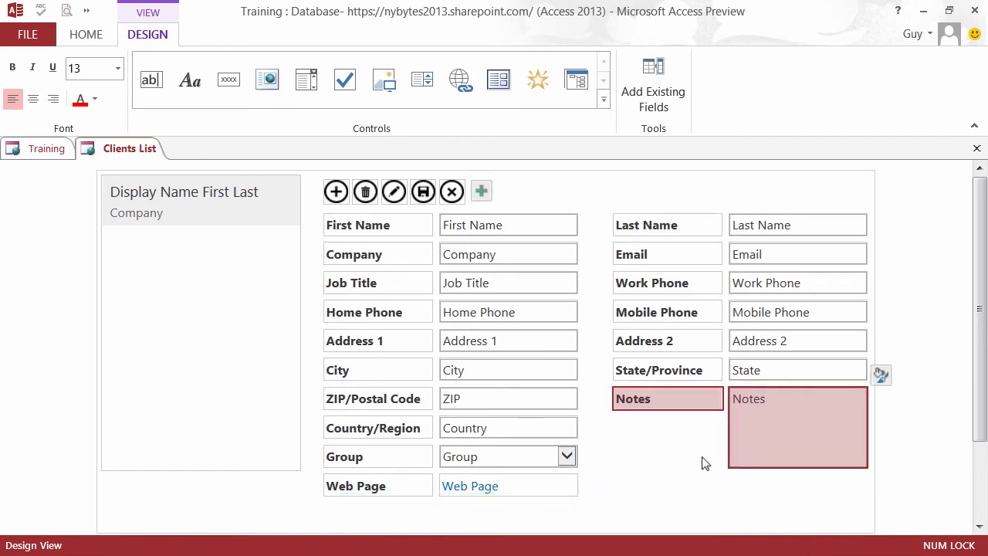
click(768, 458)
drag(776, 420, 661, 451)
drag(751, 461, 867, 463)
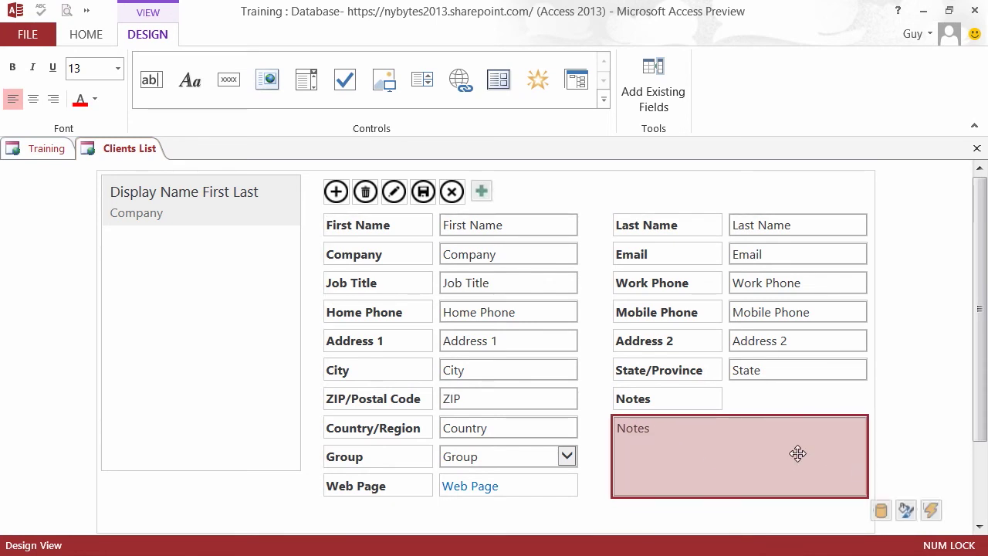
- Save the Clients List view changes and go back to the Training app tab
click(44, 41)
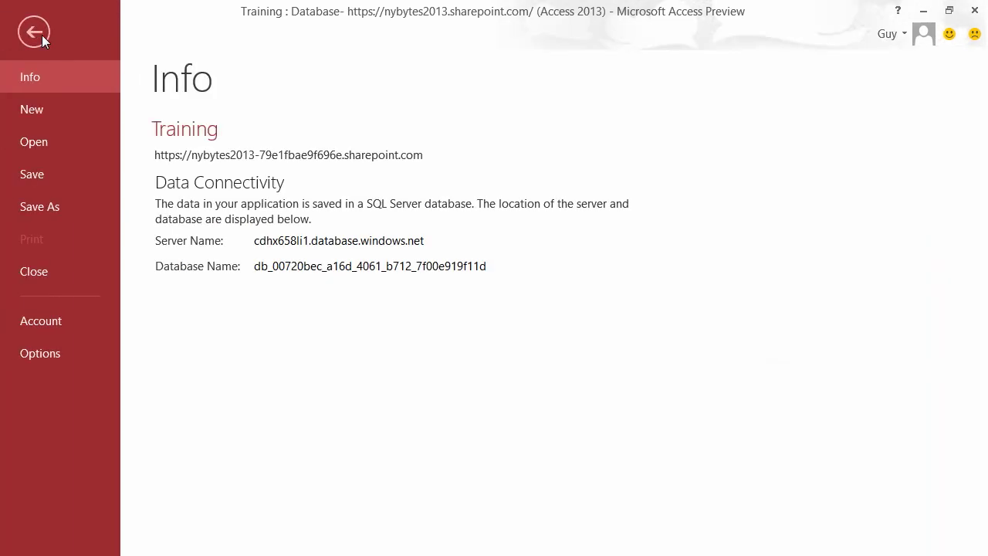
click(34, 174)
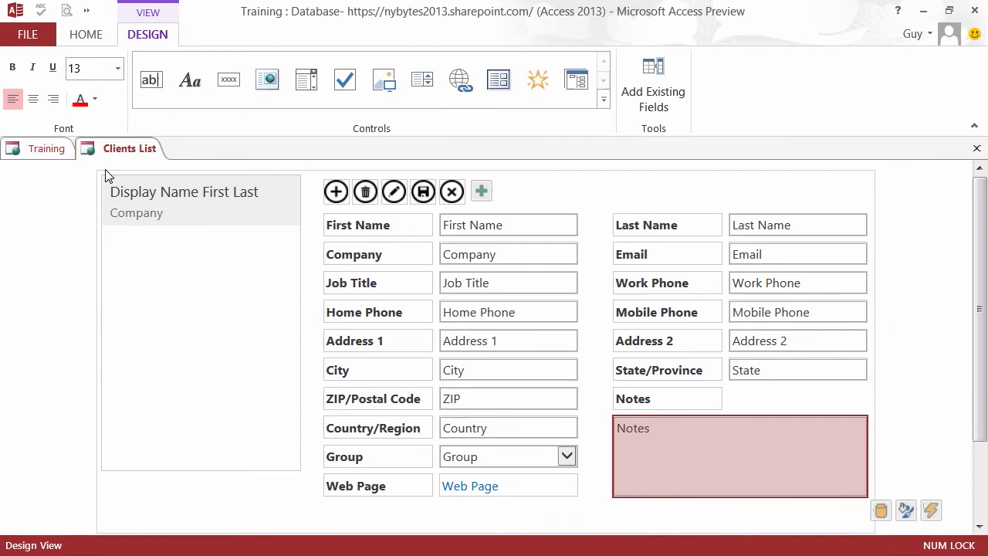
click(44, 154)
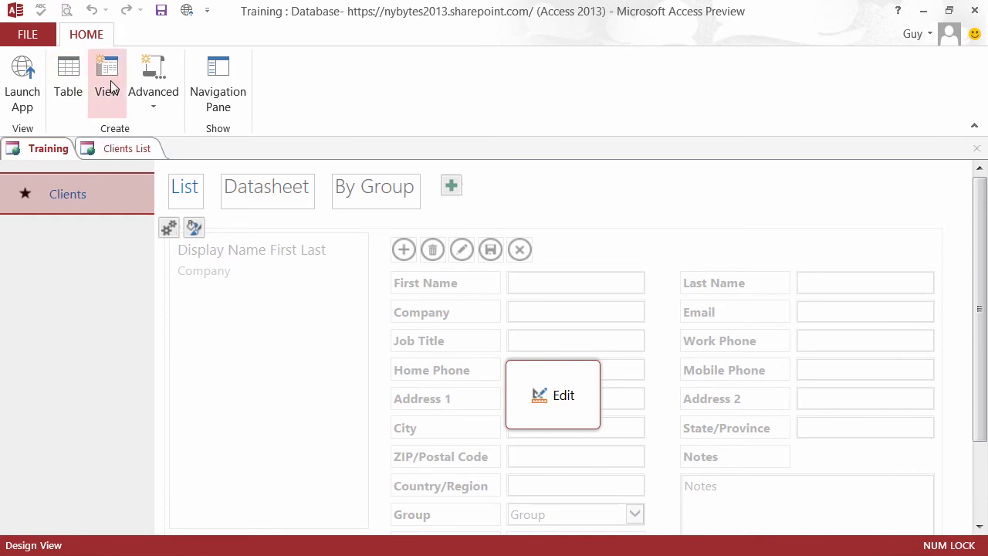
click(153, 98)
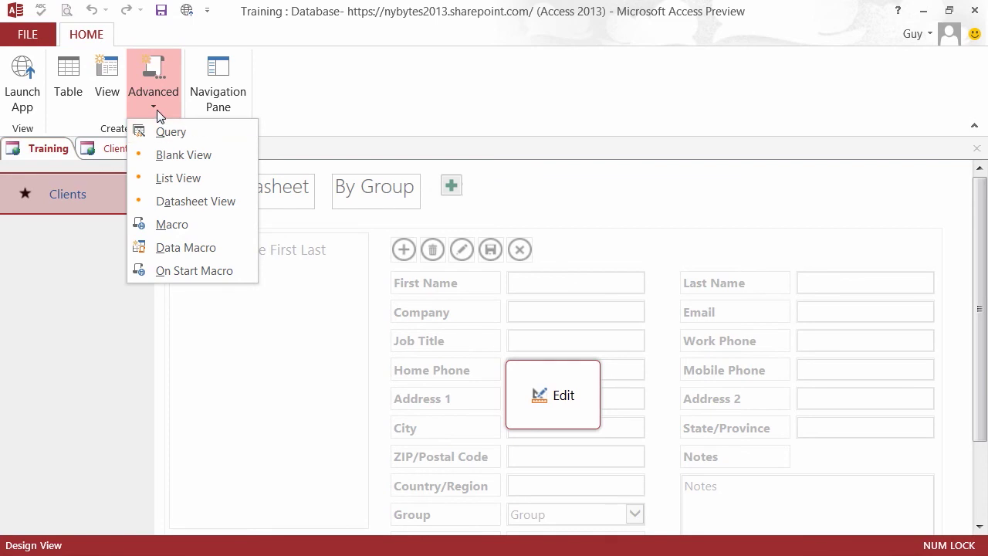
click(157, 109)
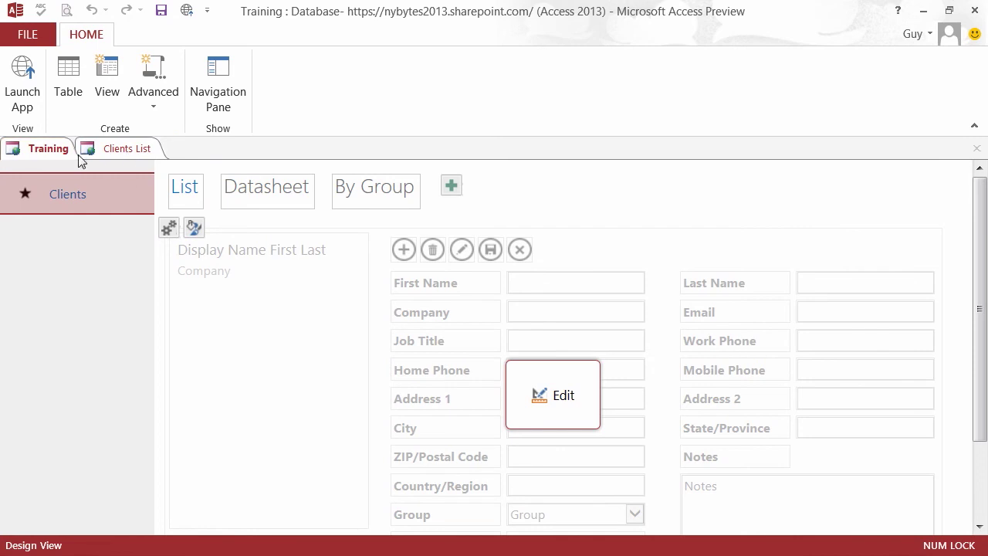
click(18, 94)
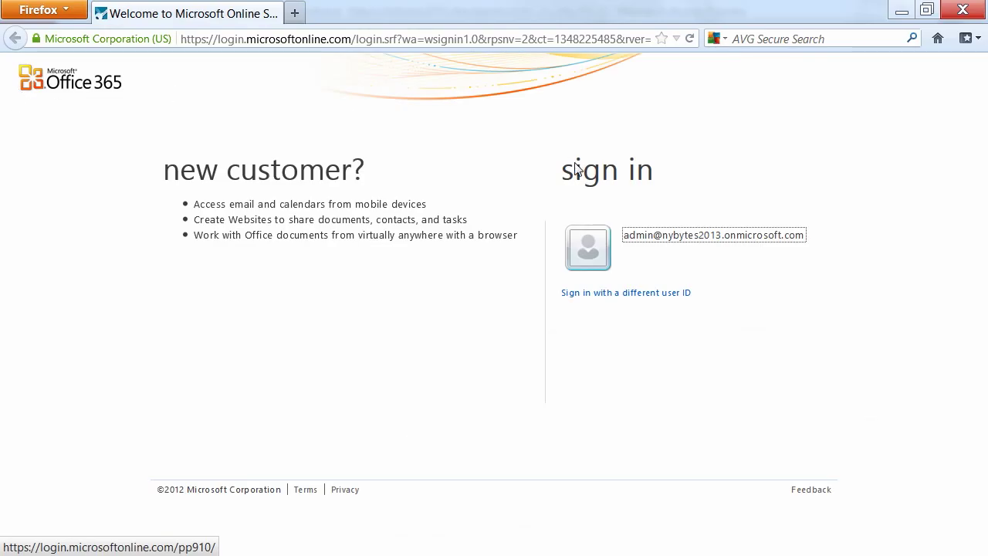
- Sign in to the Office 365 account with its password to reach the Clients list
mouse_move(655, 250)
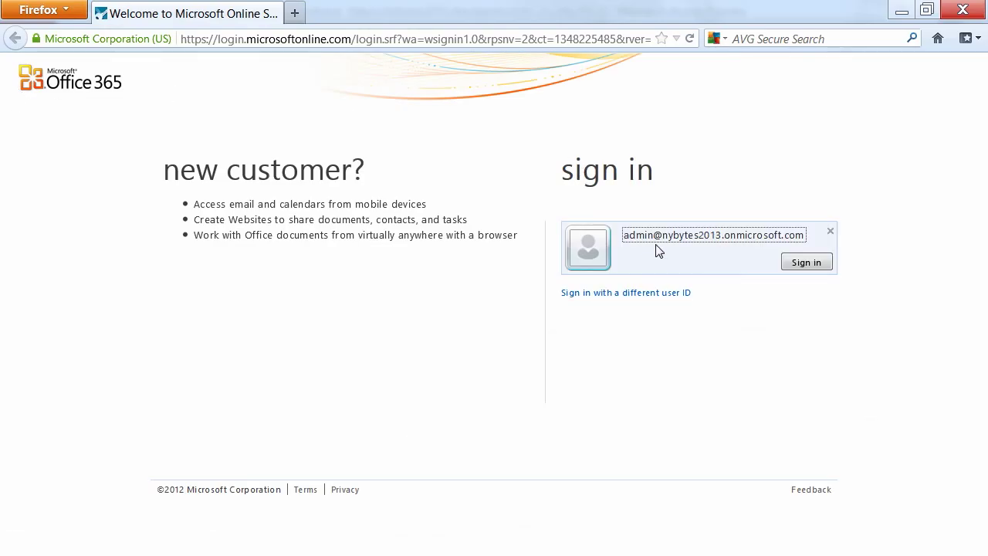
click(814, 273)
text(••••••••••)
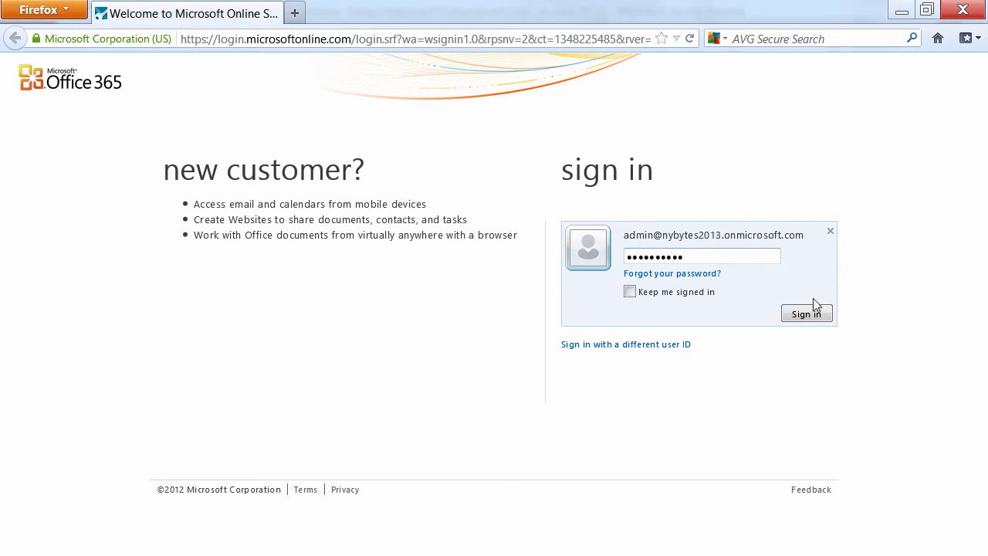
click(806, 313)
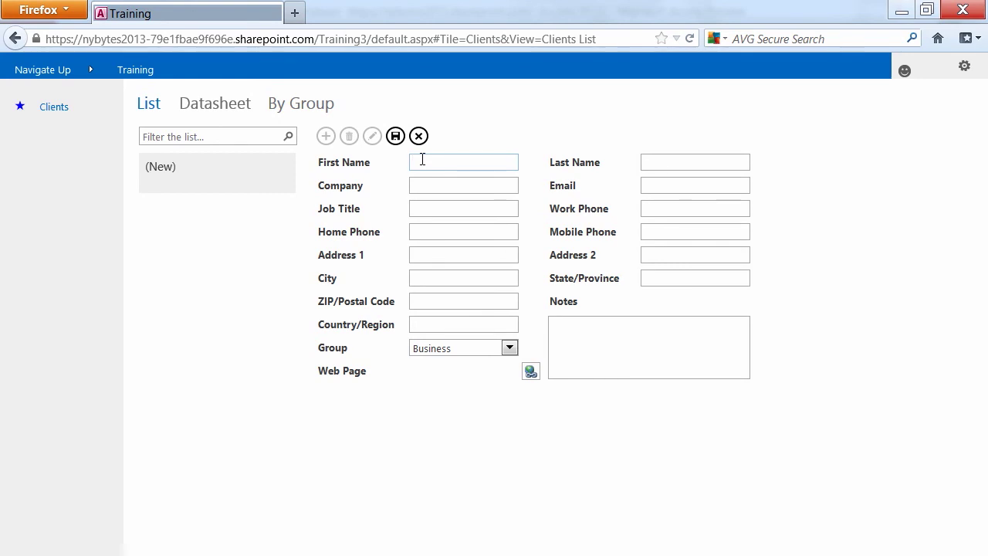
- Enter the first client's first and last name and save the record
key(Tab)
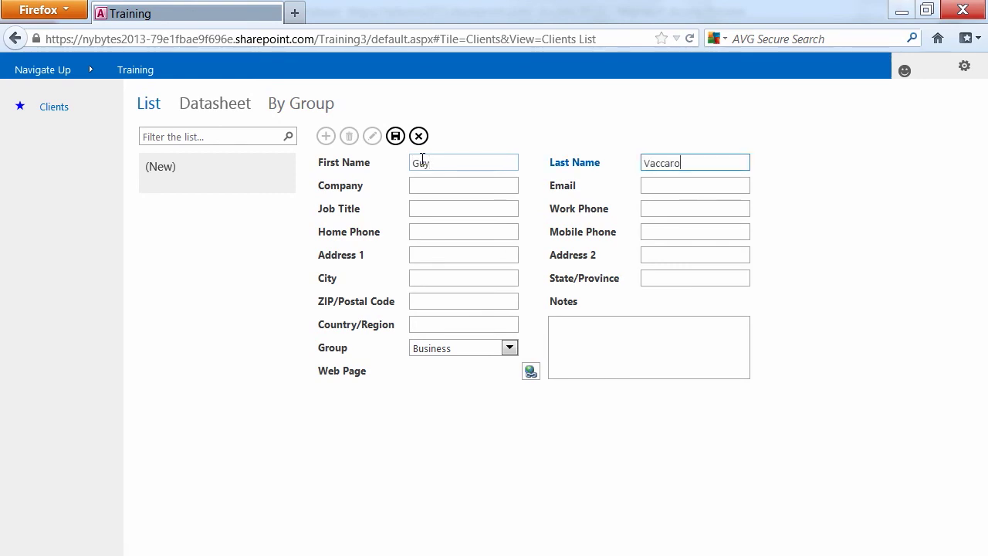
key(Tab)
click(394, 135)
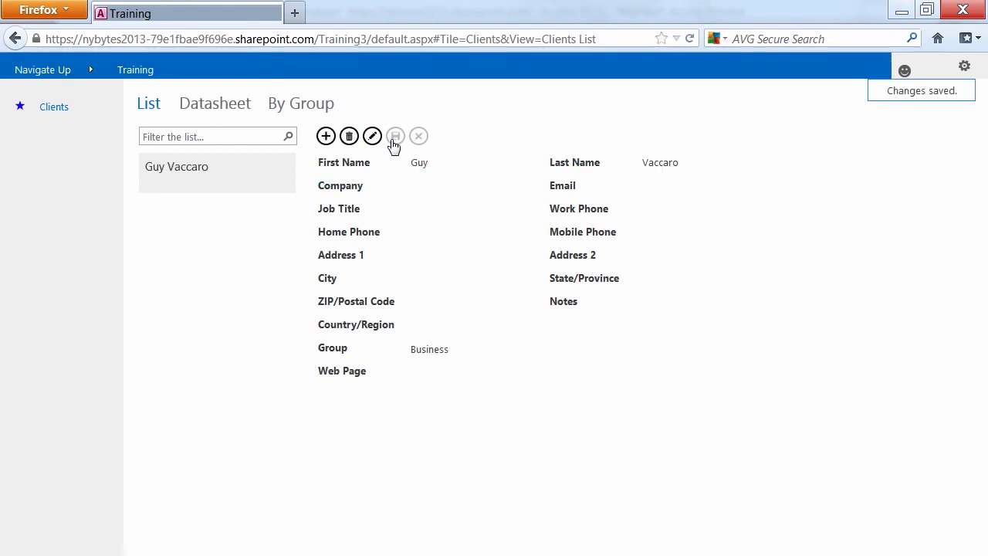
- Add a second client record with a first and last name and save it
click(326, 137)
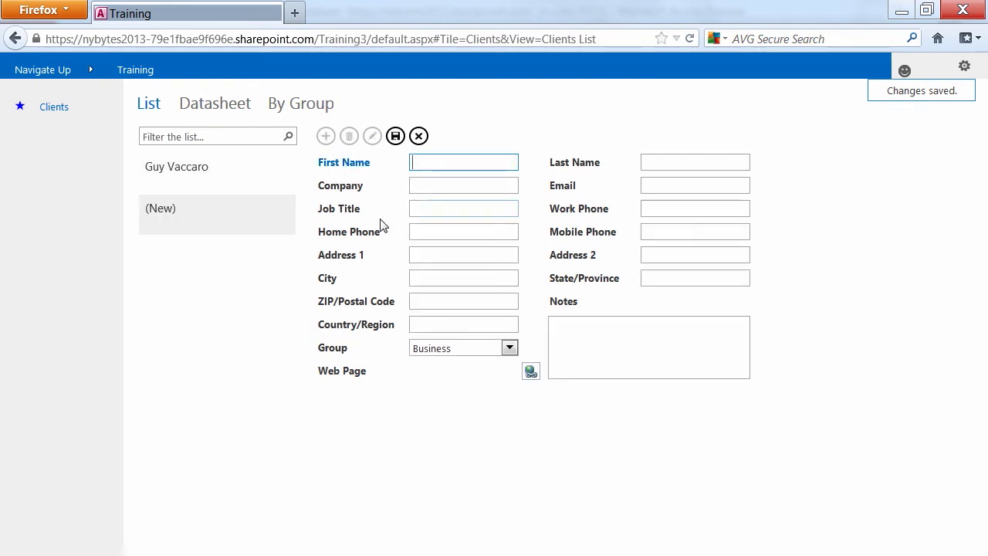
key(Tab)
key(Tab)
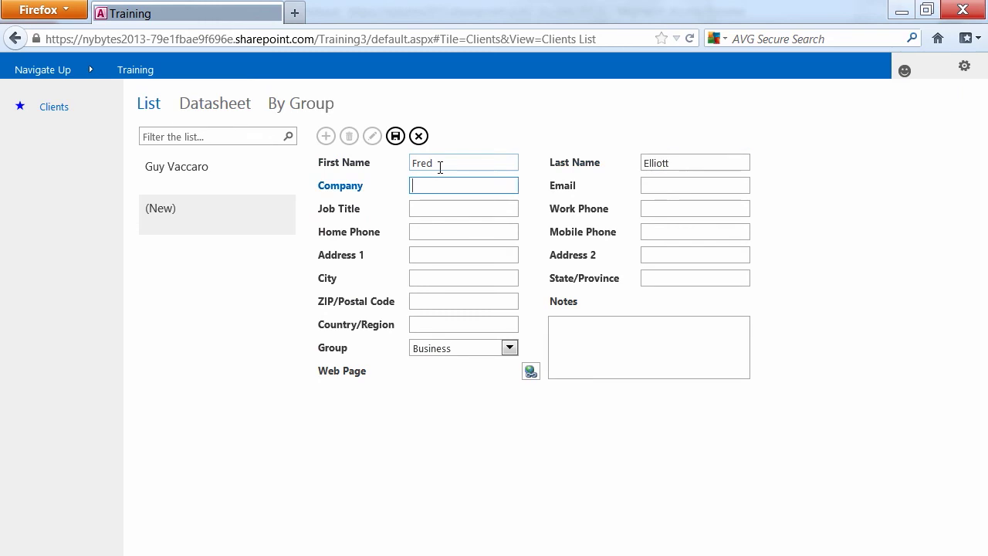
click(395, 136)
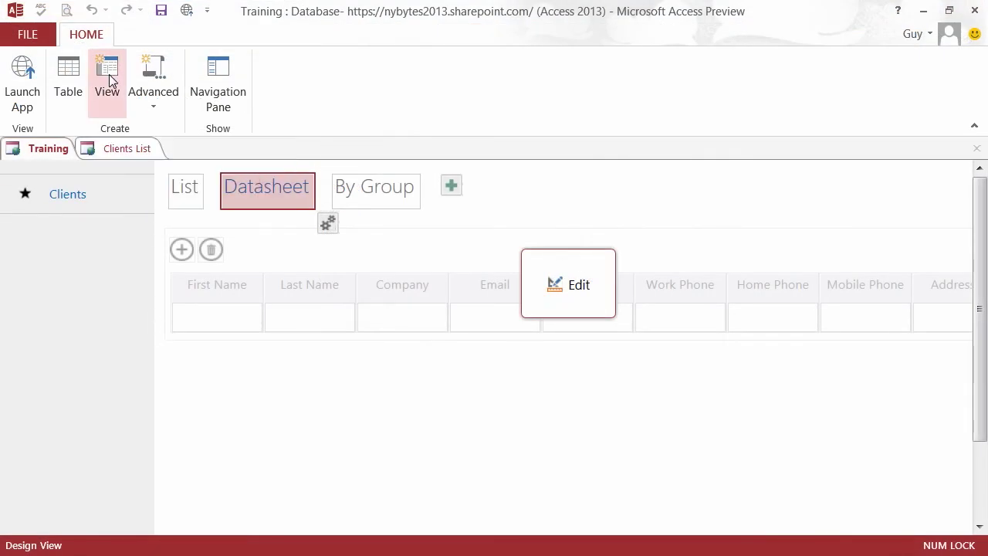
- Add a Blank view named ClientNames with Clients as its record source
click(109, 77)
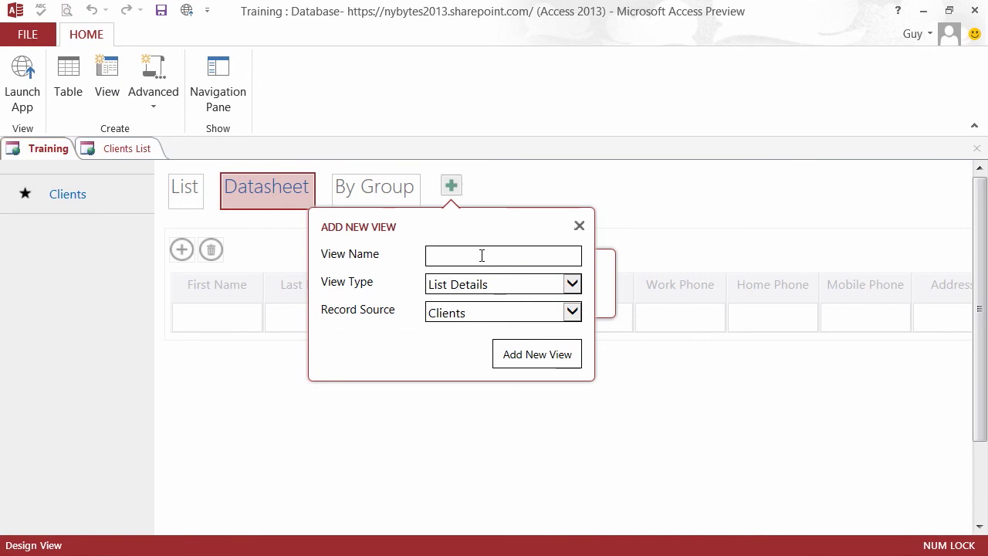
text(ClientNames)
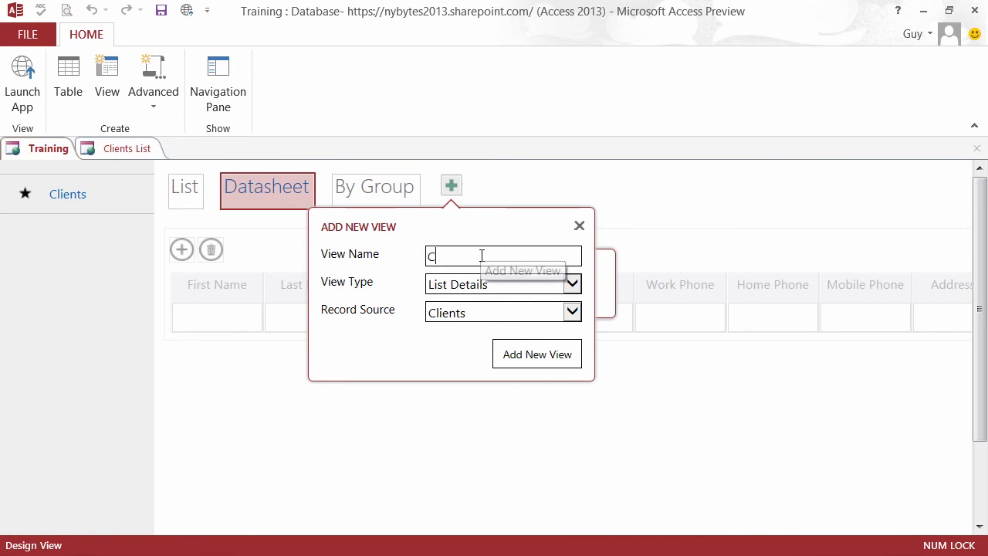
click(571, 286)
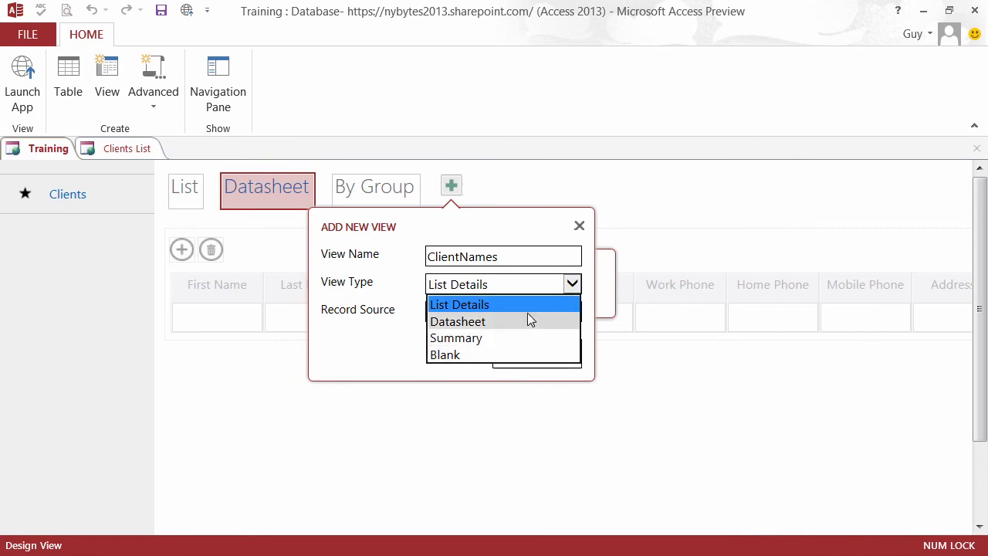
key(Escape)
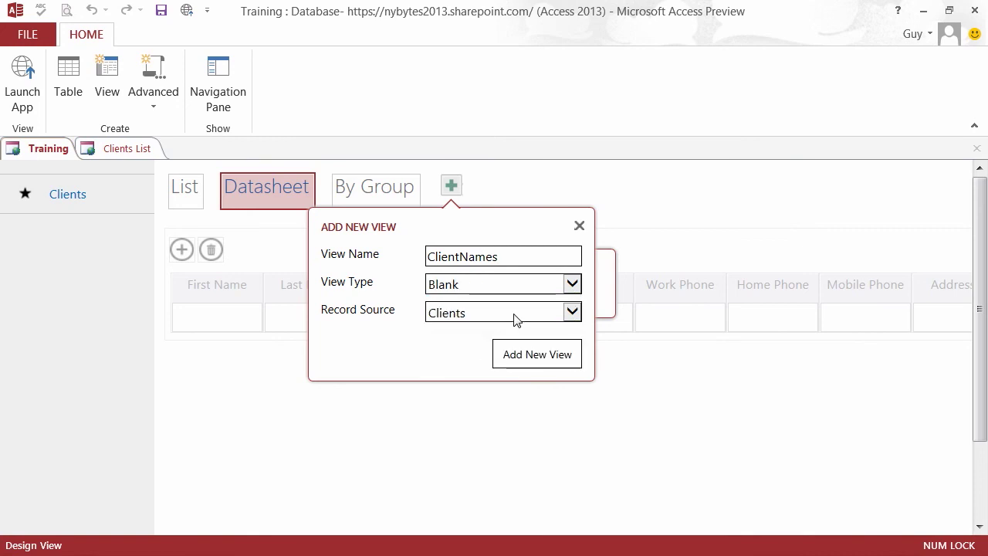
click(571, 315)
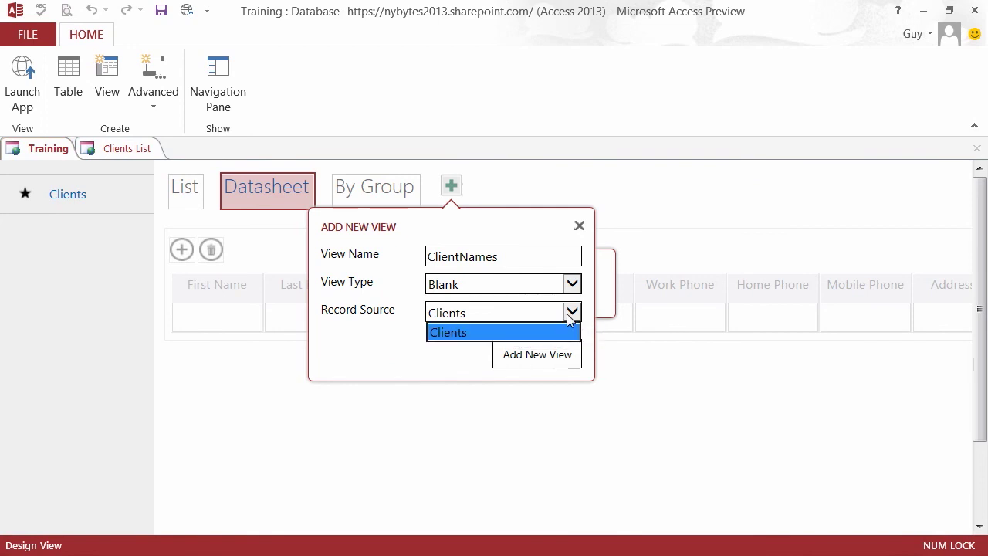
click(521, 331)
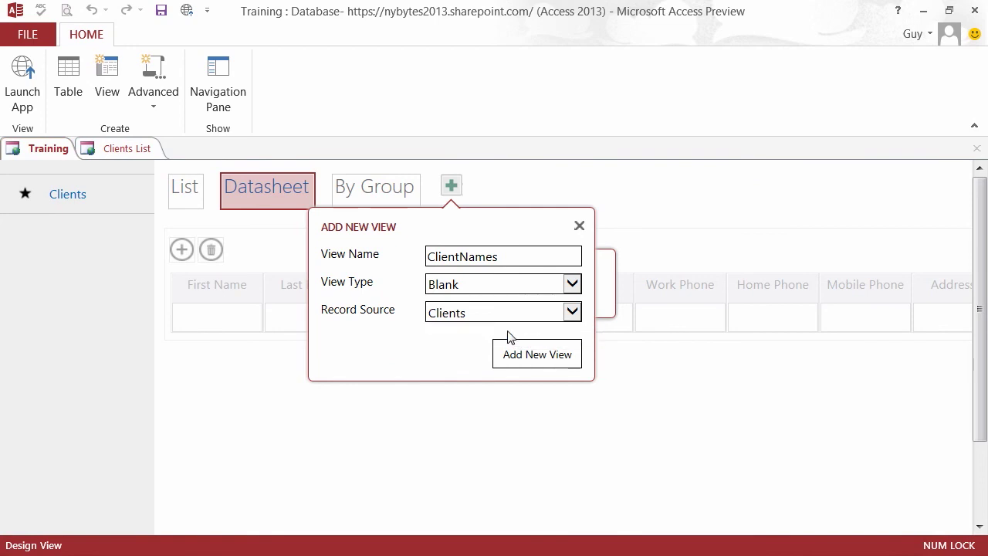
click(540, 358)
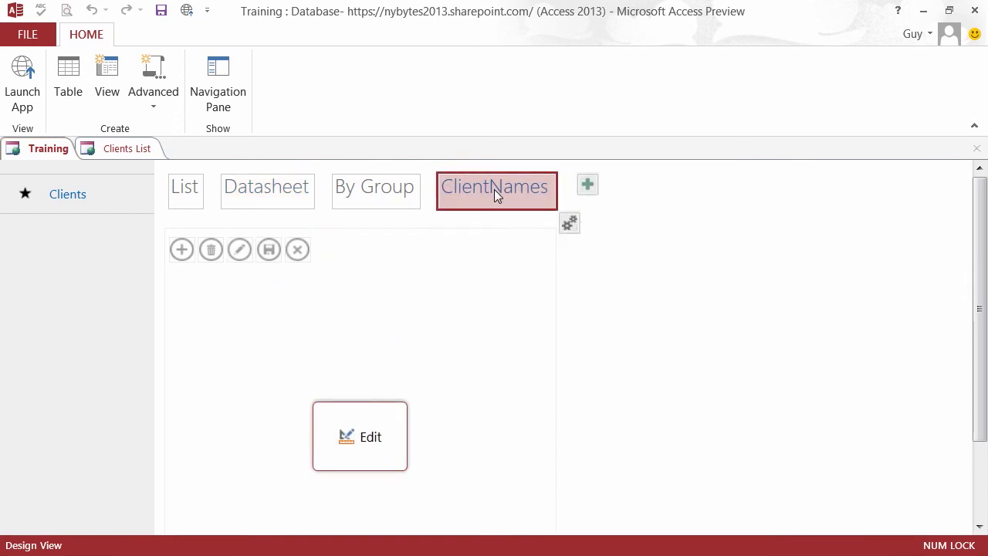
- Edit the ClientNames view and drag the First Name and Last Name fields onto it
click(372, 438)
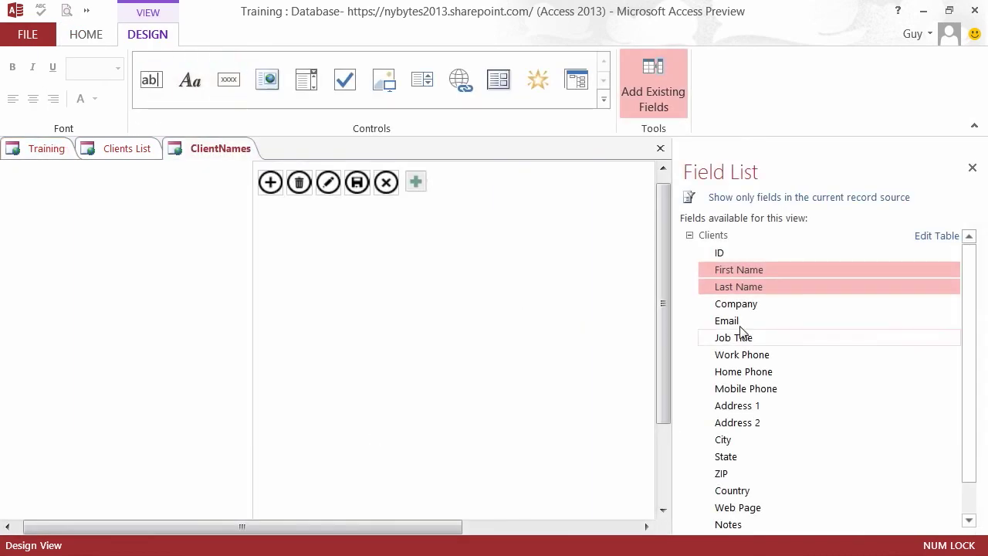
click(771, 285)
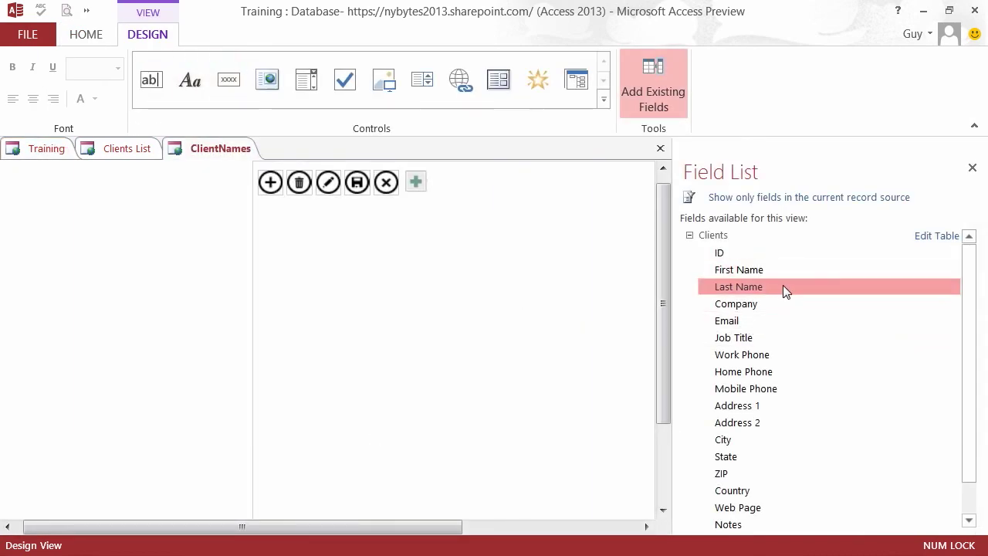
ctrl+click(755, 275)
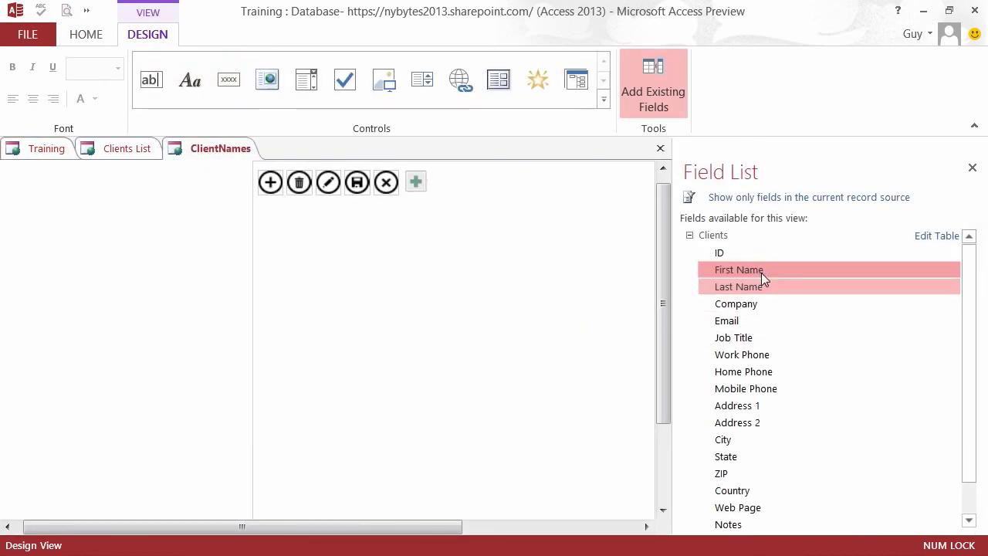
drag(754, 276, 331, 255)
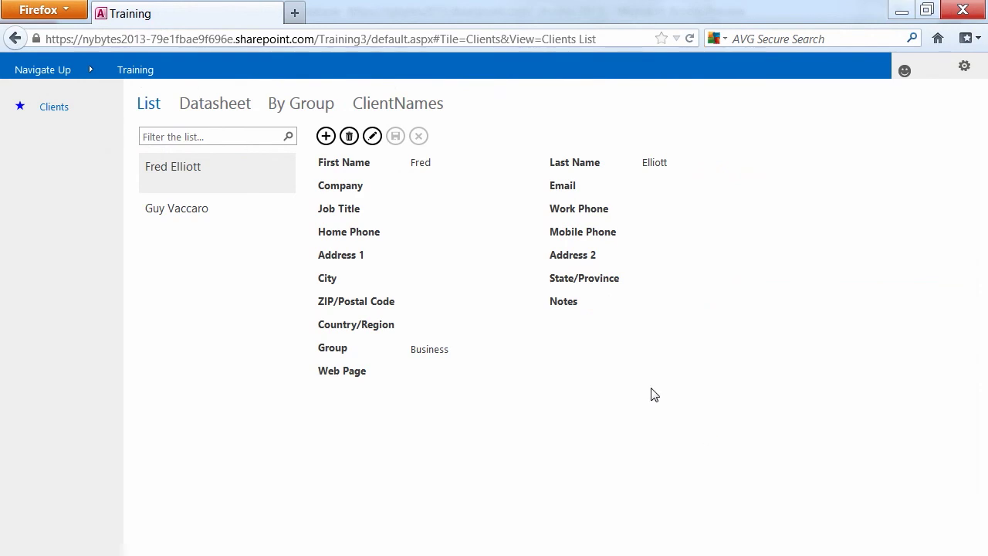
- Switch the Training web app on SharePoint to the ClientNames view
click(383, 107)
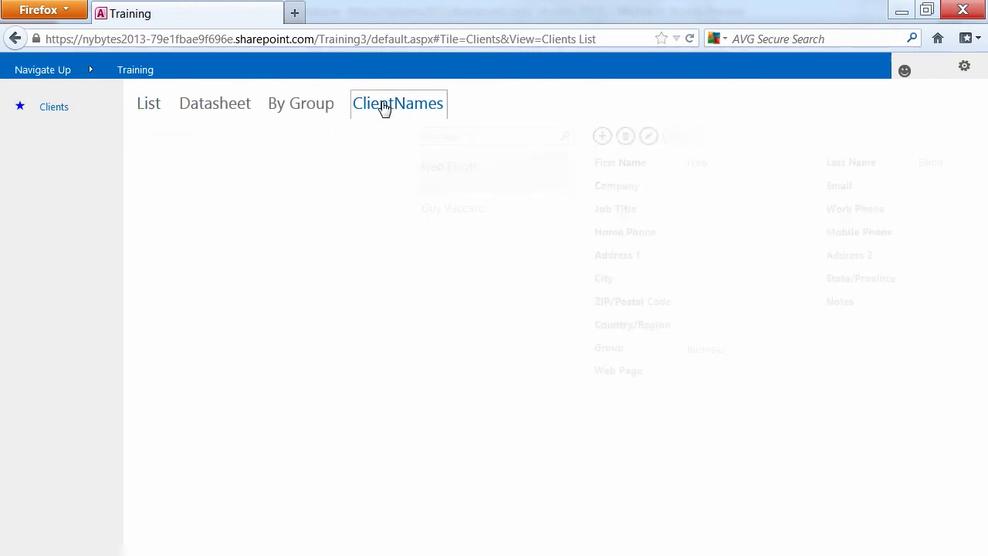